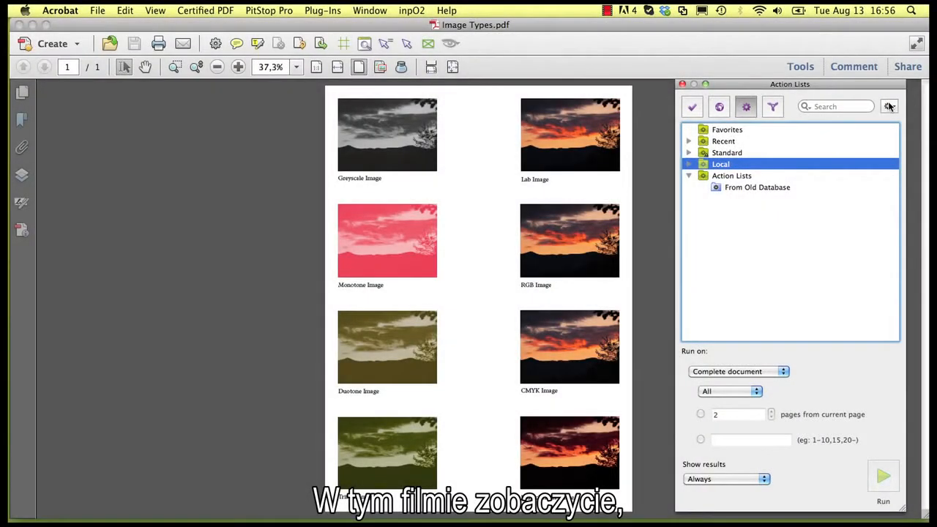
Create a new action list, start recording in it, and move its editor aside to uncover the page.
{"action": "left_click", "coordinate": [887, 106]}
{"action": "mouse_move", "coordinate": [868, 224]}
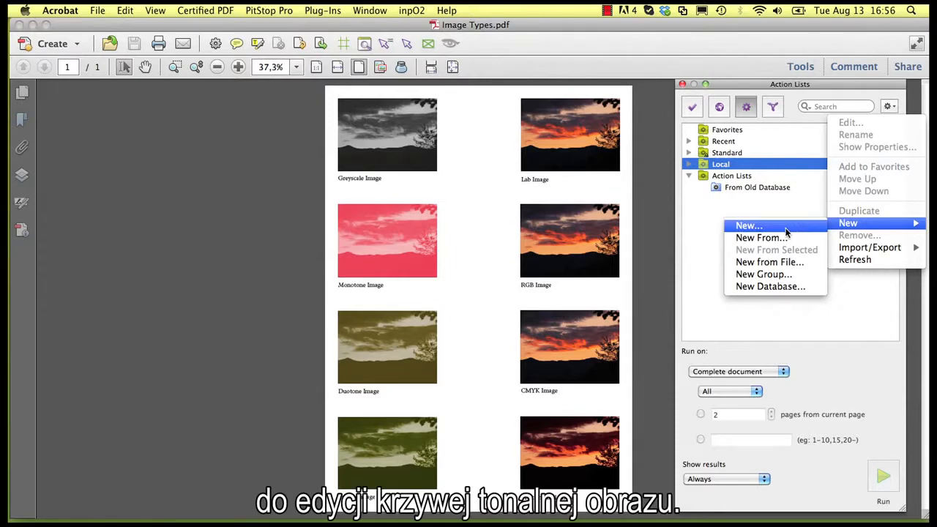
{"action": "left_click", "coordinate": [787, 227]}
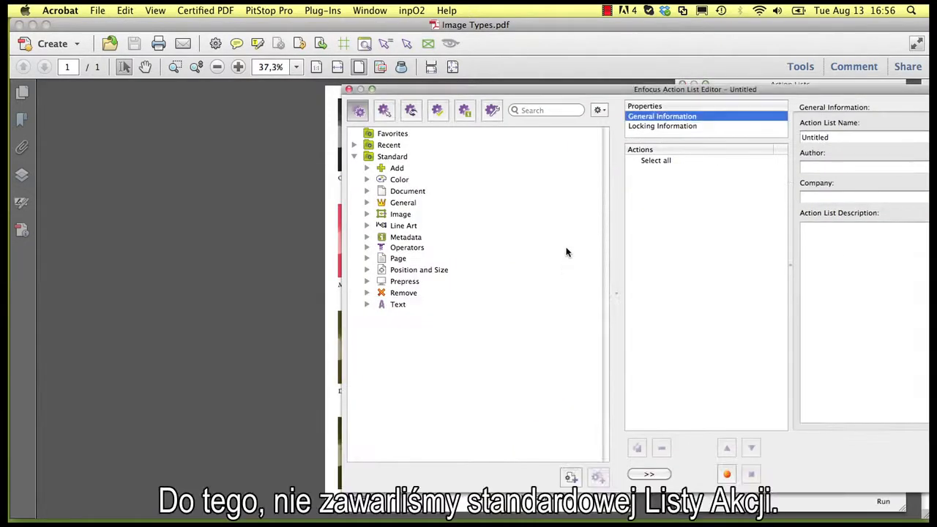
{"action": "left_click_drag", "start_coordinate": [614, 90], "coordinate": [385, 90]}
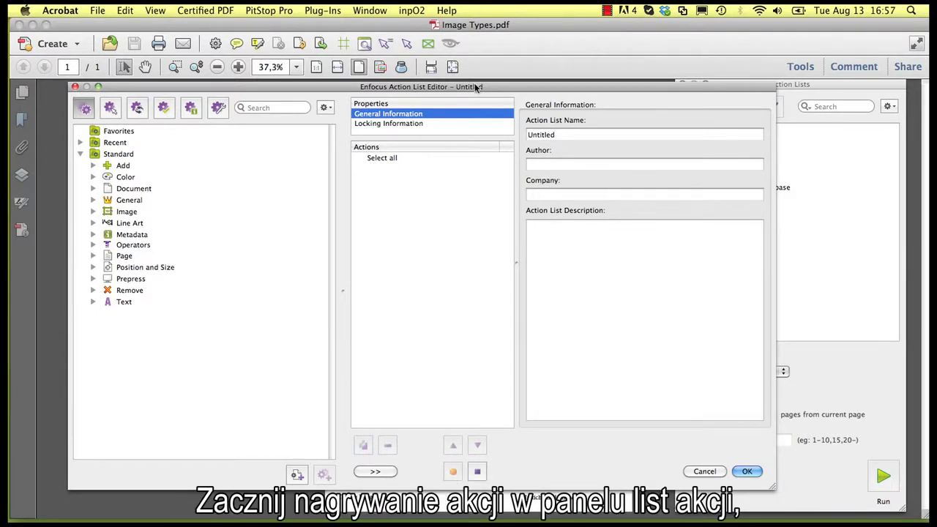
{"action": "left_click_drag", "start_coordinate": [476, 88], "coordinate": [389, 389]}
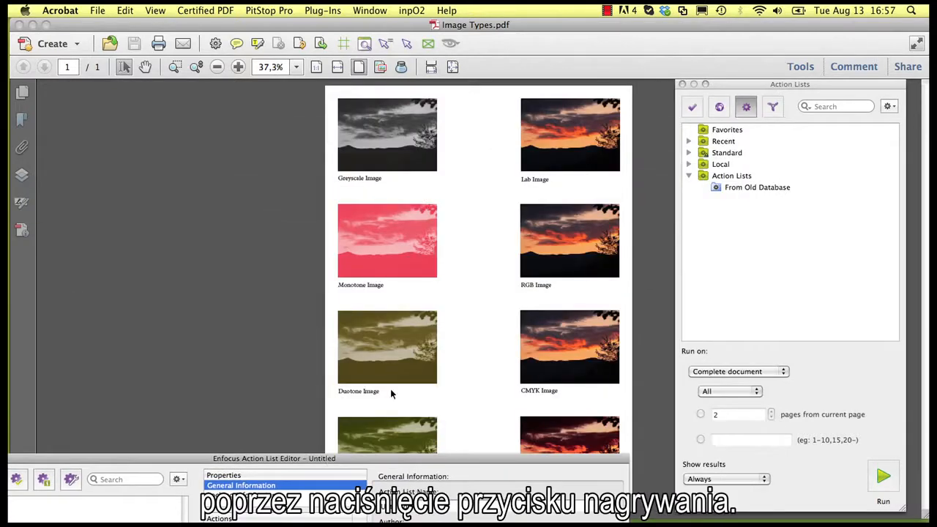
Select the greyscale image and show its curve editing settings in the Enfocus Inspector.
{"action": "left_click", "coordinate": [393, 127]}
{"action": "left_click", "coordinate": [365, 43]}
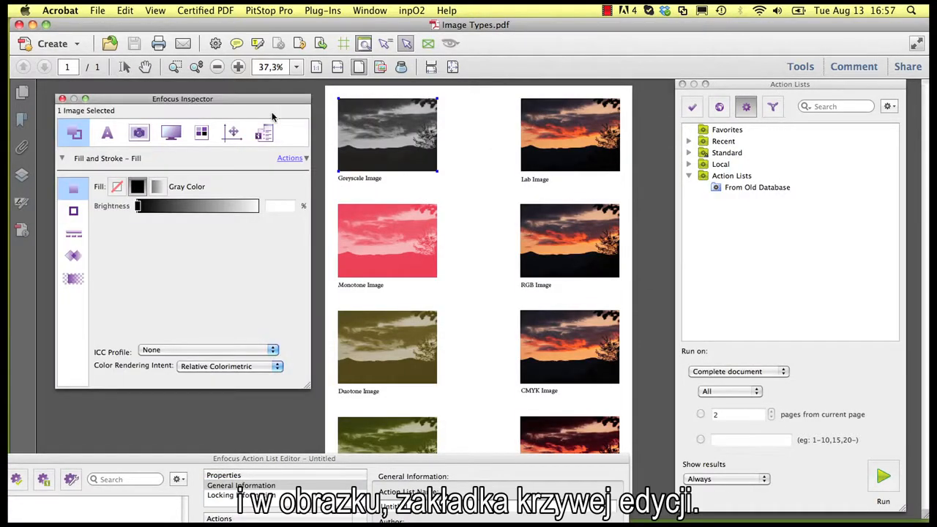
{"action": "left_click", "coordinate": [139, 132]}
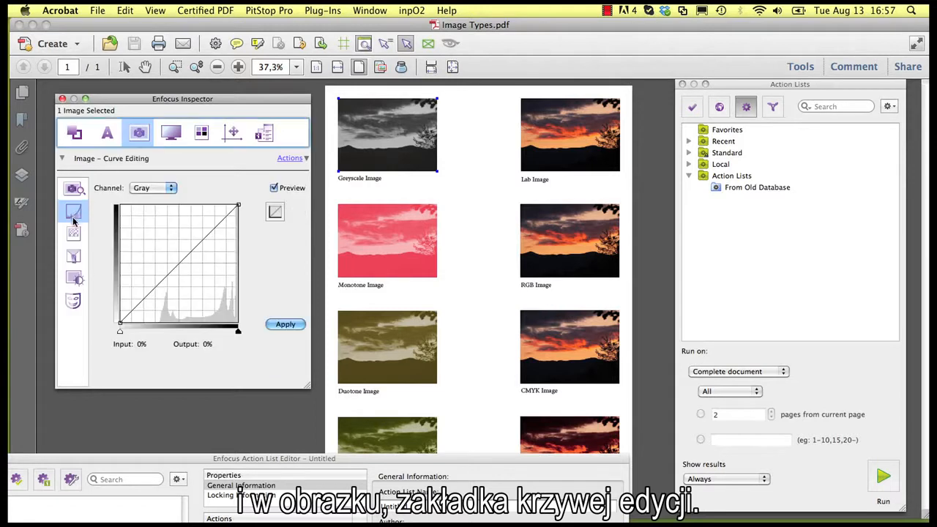
Add a midpoint to the Gray channel curve at input 50, set its output to 65, and apply the curve.
{"action": "left_click", "coordinate": [179, 262]}
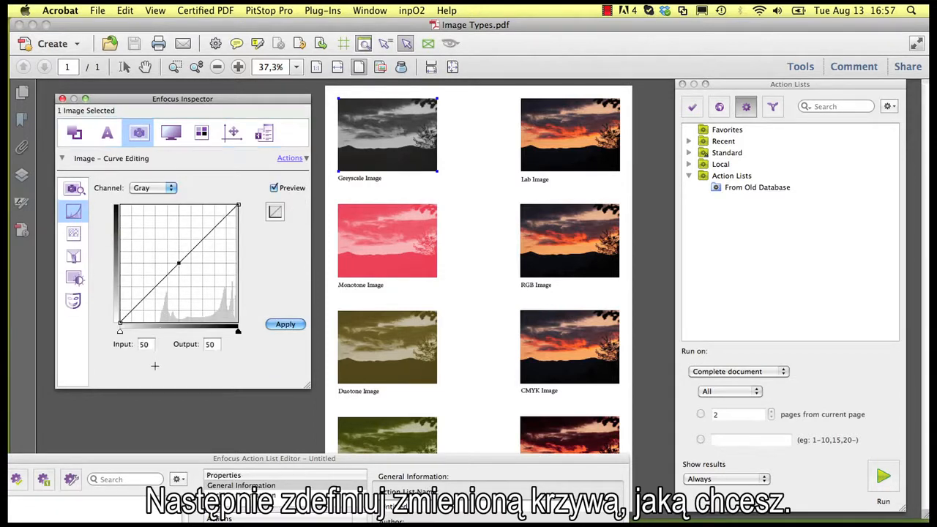
{"action": "left_click", "coordinate": [153, 346]}
{"action": "left_click", "coordinate": [212, 344]}
{"action": "type", "text": "65"}
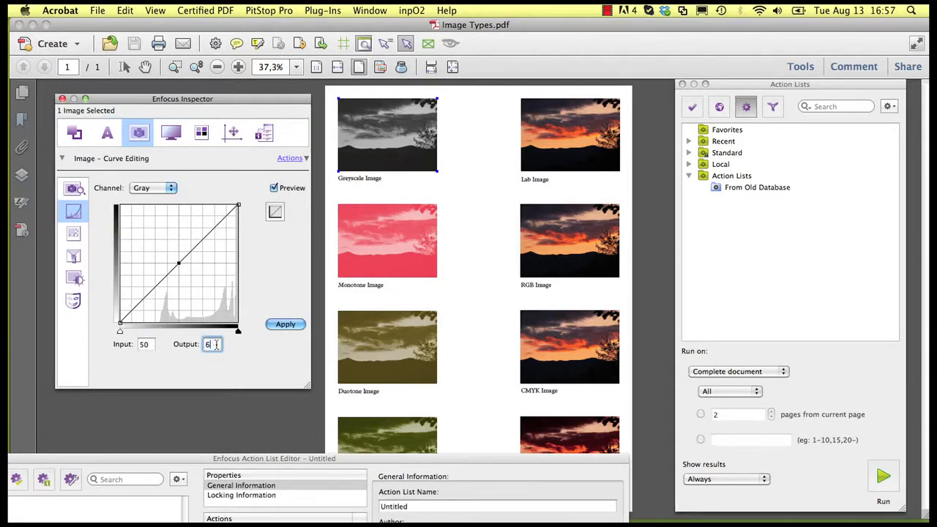
{"action": "key", "text": "Tab"}
{"action": "left_click", "coordinate": [284, 324]}
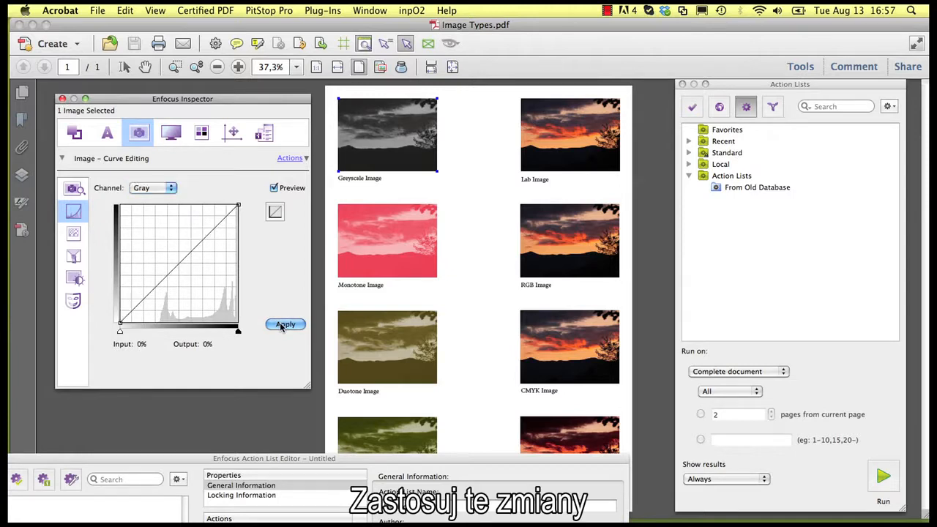
Close the Inspector, bring the action list editor back into view, and stop the recording.
{"action": "left_click", "coordinate": [62, 98]}
{"action": "left_click", "coordinate": [173, 462]}
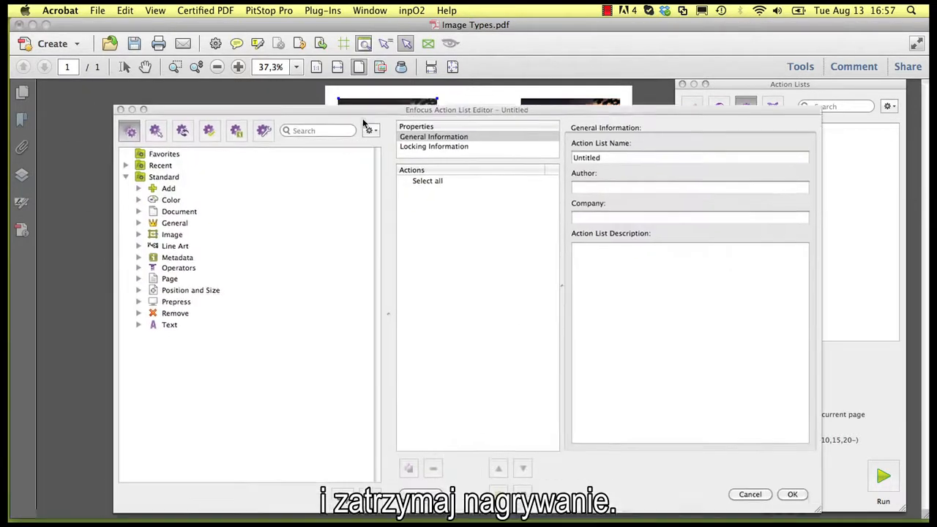
{"action": "left_click", "coordinate": [495, 465]}
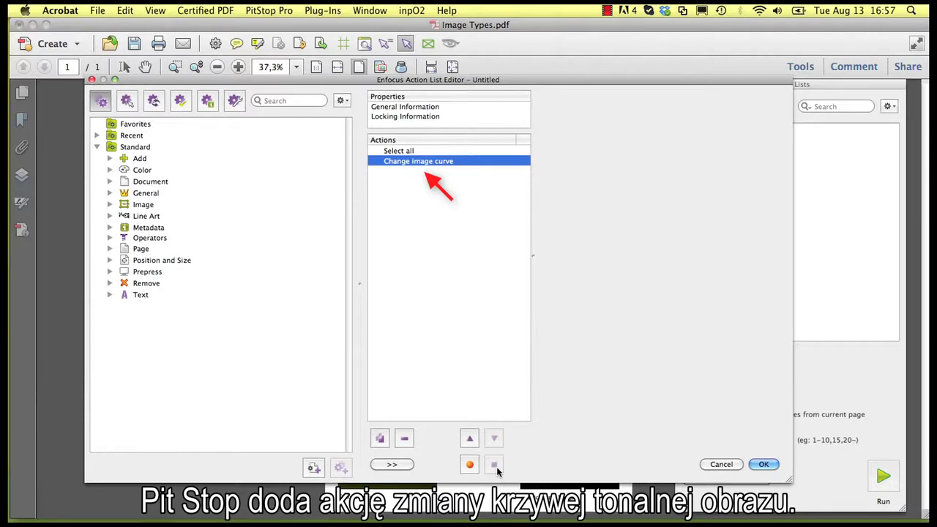
Name the recorded action list "Bump-up curve 15%" in its general information.
{"action": "left_click", "coordinate": [415, 106]}
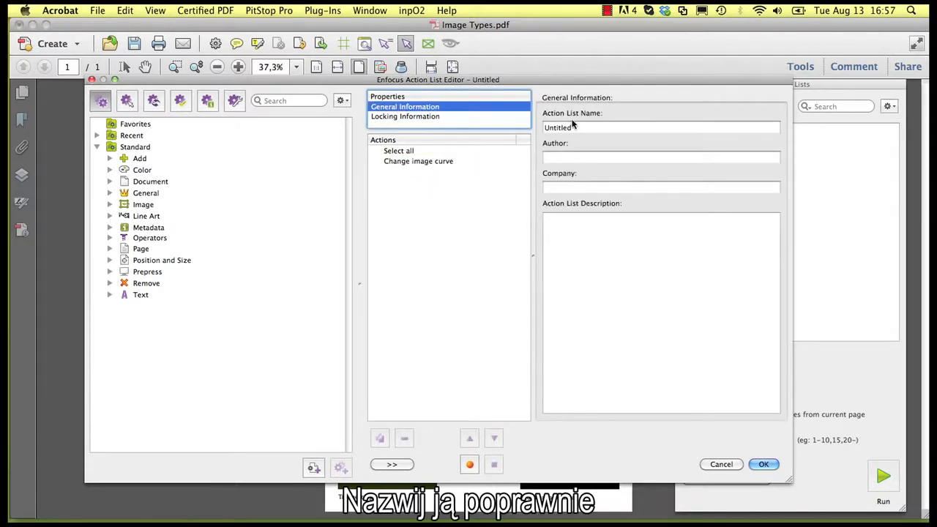
{"action": "double_click", "coordinate": [574, 127]}
{"action": "type", "text": "Bump-up curve "}
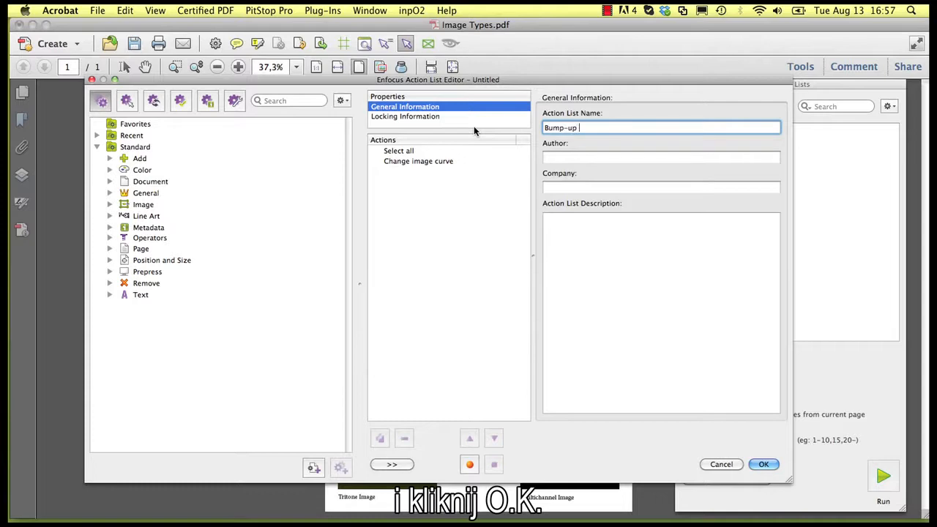
{"action": "type", "text": "15%"}
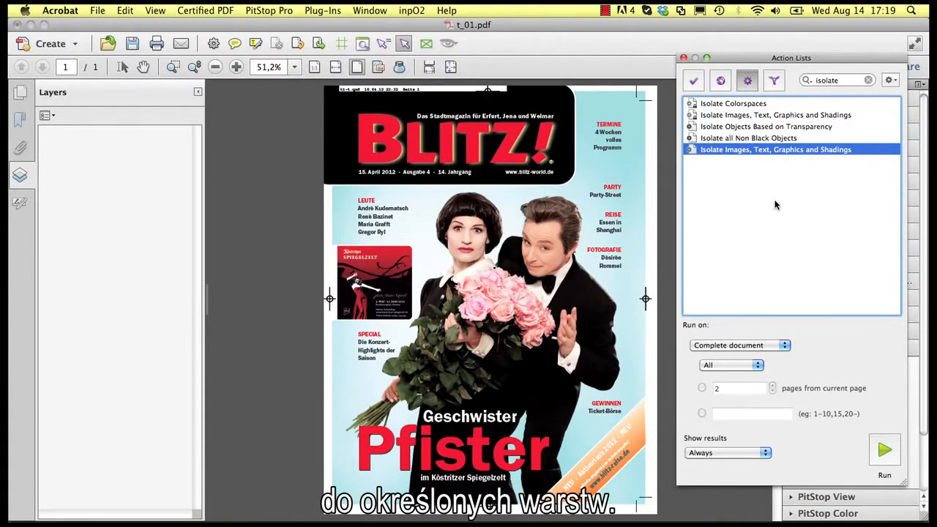
Run the Isolate Images, Text, Graphics and Shadings action list on the complete document and dismiss the results report.
{"action": "left_click", "coordinate": [886, 450]}
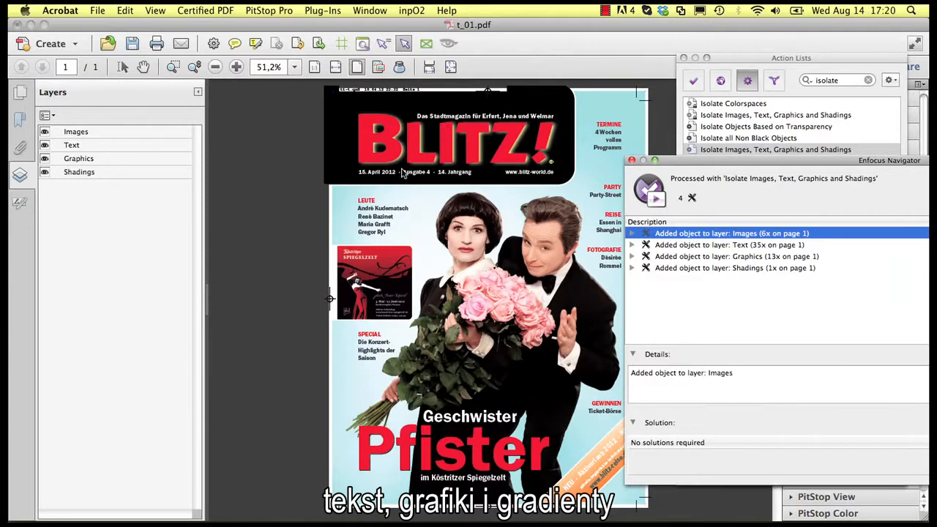
{"action": "left_click", "coordinate": [631, 161]}
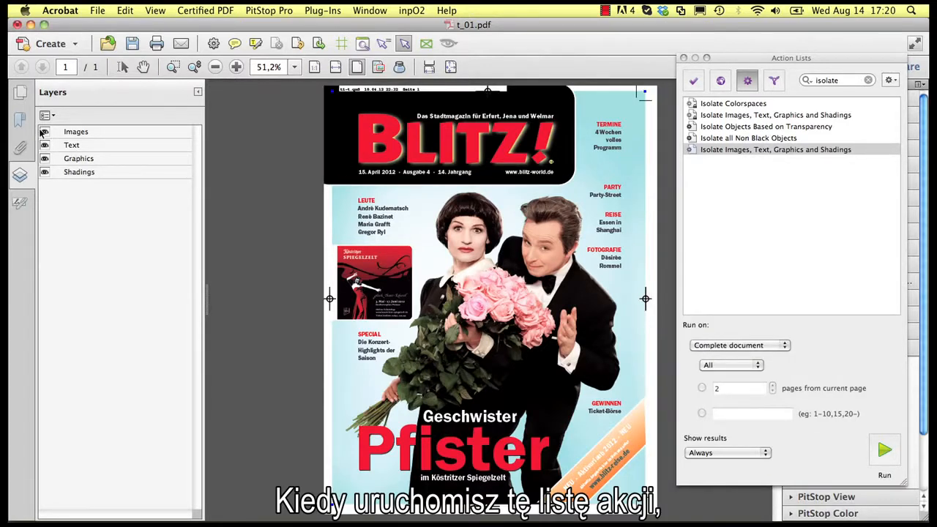
Hide and show the Images, Text, Graphics and Shadings layers in turn to examine each layer's objects.
{"action": "left_click", "coordinate": [45, 132]}
{"action": "left_click", "coordinate": [45, 132]}
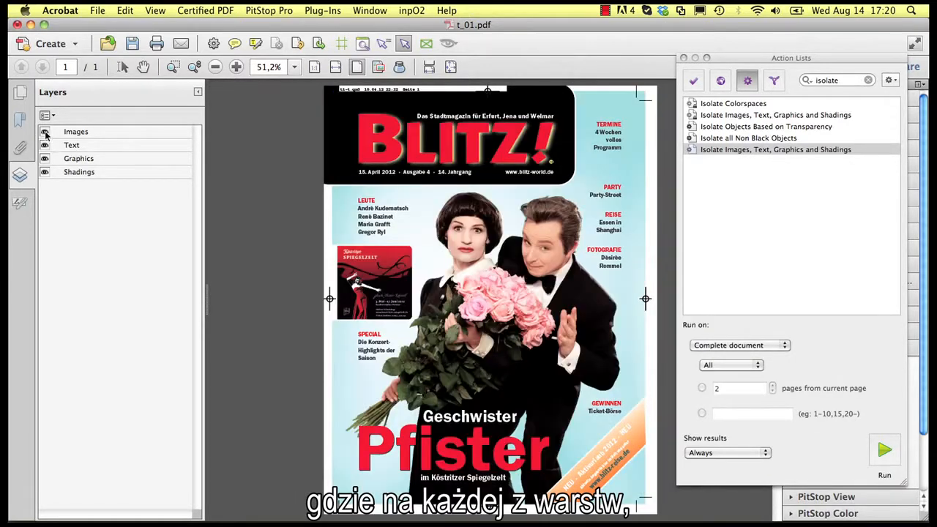
{"action": "left_click", "coordinate": [44, 145]}
{"action": "left_click", "coordinate": [45, 145]}
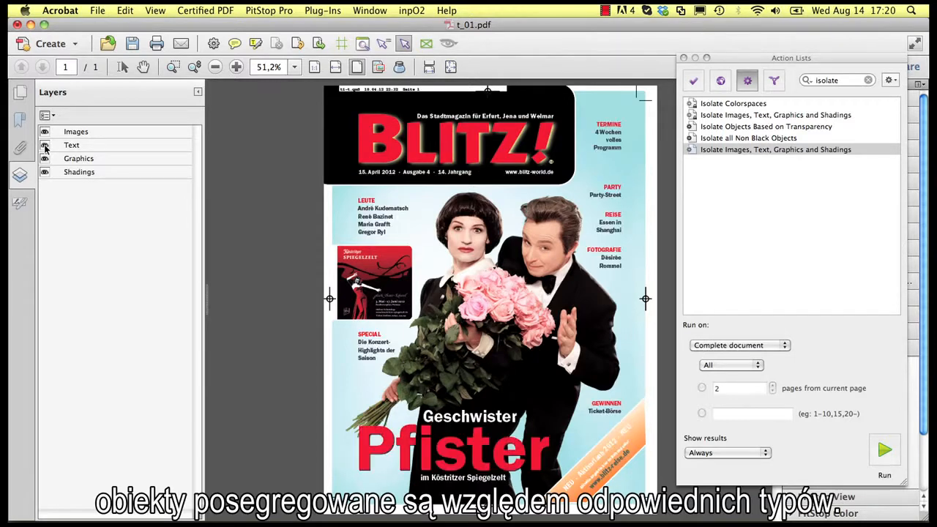
{"action": "left_click", "coordinate": [44, 159]}
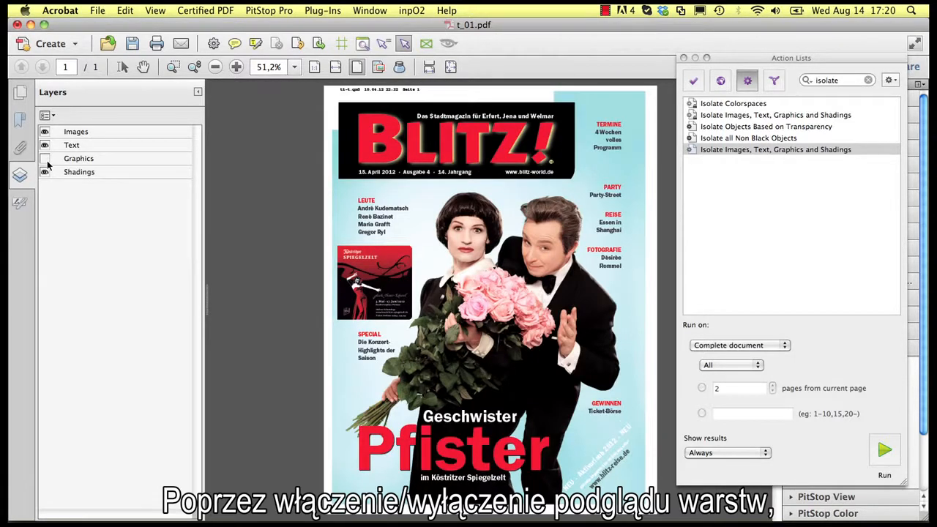
{"action": "left_click", "coordinate": [45, 160]}
{"action": "left_click", "coordinate": [45, 172]}
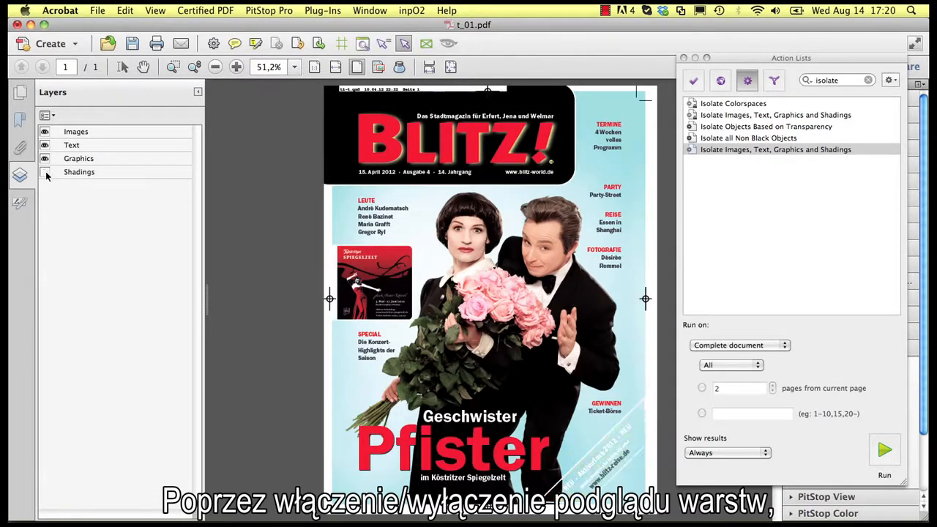
{"action": "left_click", "coordinate": [45, 173]}
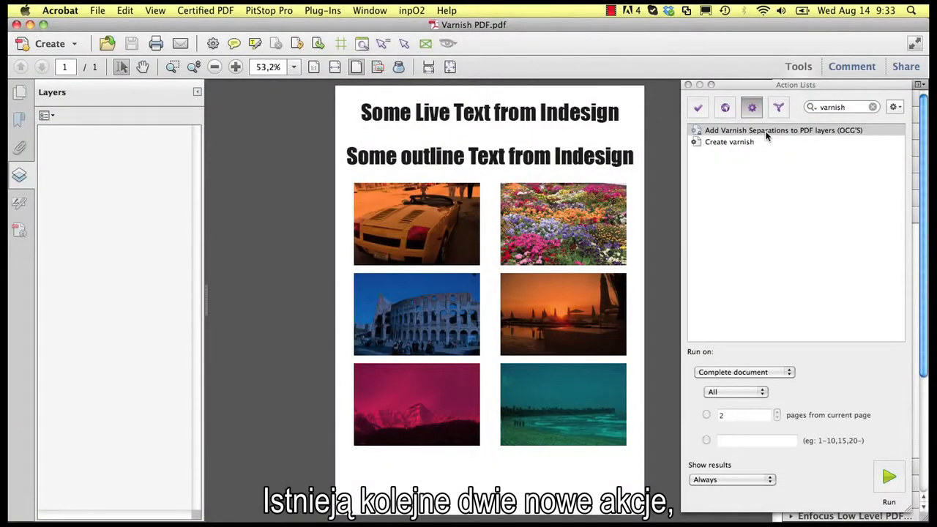
Run the Add Varnish Separations to PDF layers (OCG'S) action list on the complete varnish document and dismiss the report.
{"action": "left_click", "coordinate": [766, 132]}
{"action": "left_click", "coordinate": [889, 478]}
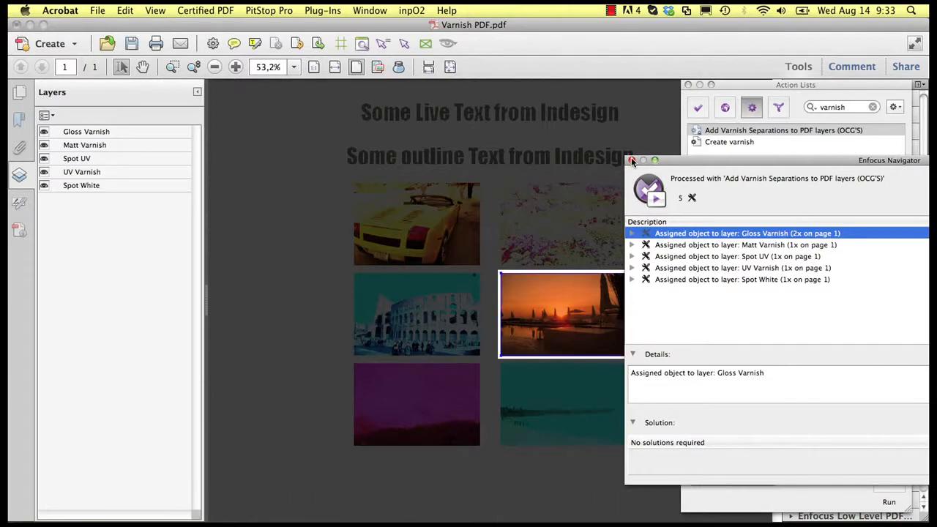
{"action": "left_click", "coordinate": [632, 161]}
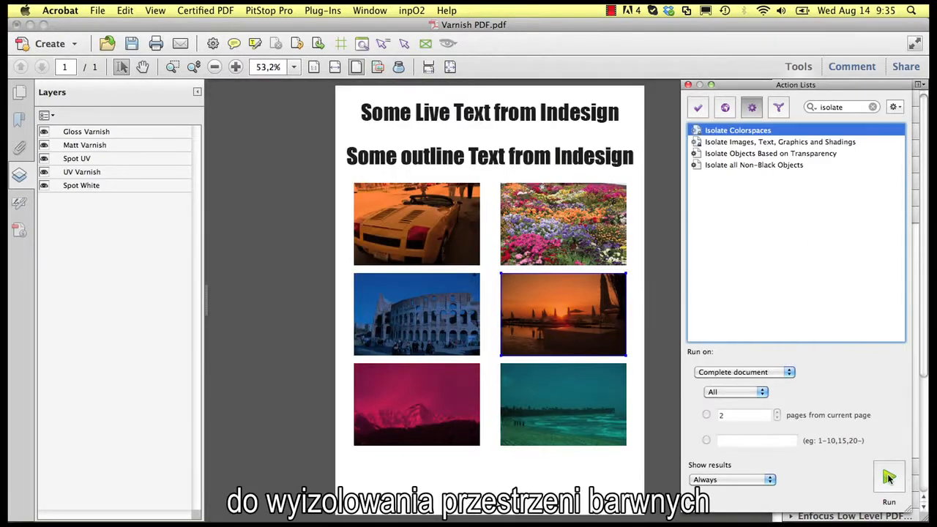
Run the Isolate Colorspaces action list on the complete document and dismiss its results report.
{"action": "left_click", "coordinate": [888, 477]}
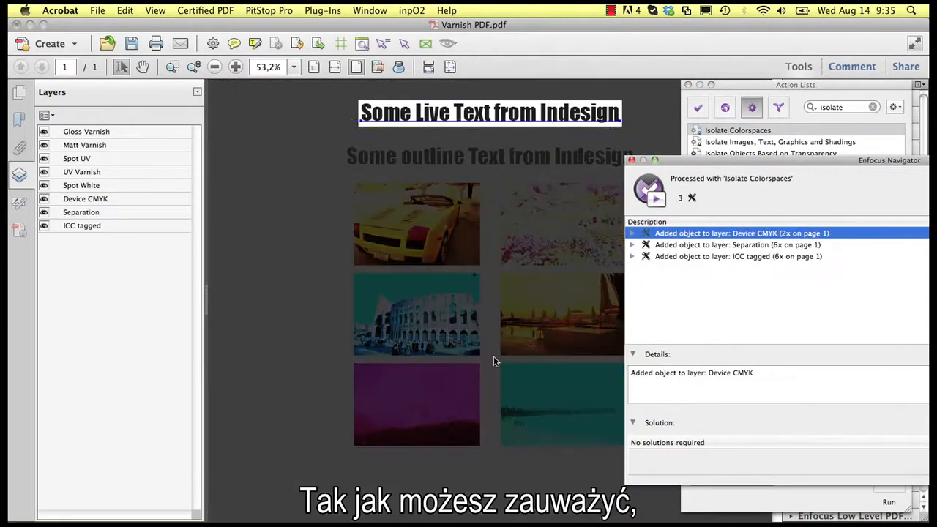
{"action": "left_click", "coordinate": [632, 161]}
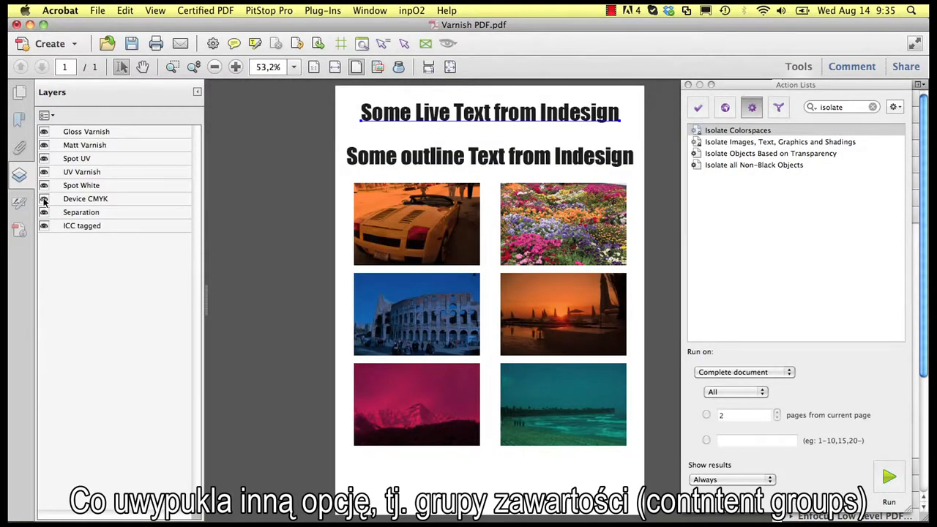
Hide and show the Device CMYK, Separation and ICC tagged layers in turn to examine their contents.
{"action": "left_click", "coordinate": [44, 199]}
{"action": "left_click", "coordinate": [44, 199]}
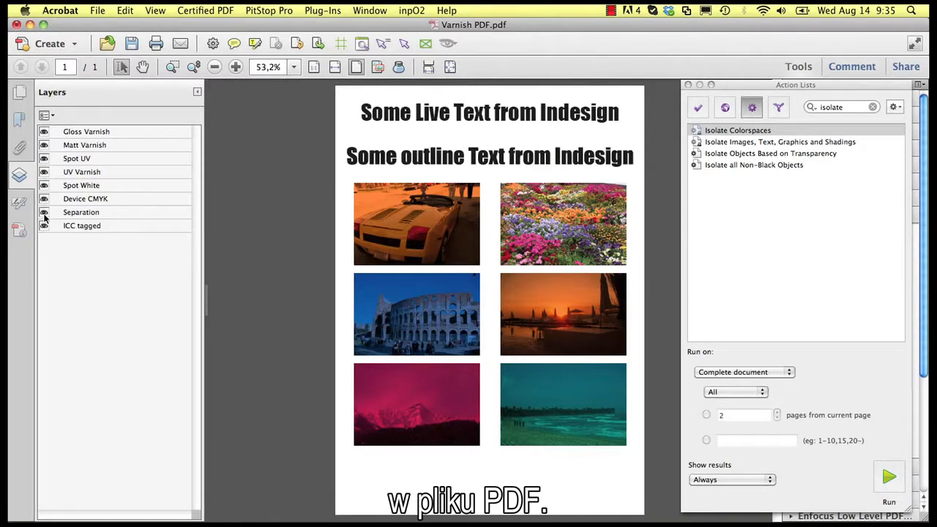
{"action": "left_click", "coordinate": [44, 212]}
{"action": "left_click", "coordinate": [43, 212]}
{"action": "left_click", "coordinate": [44, 226]}
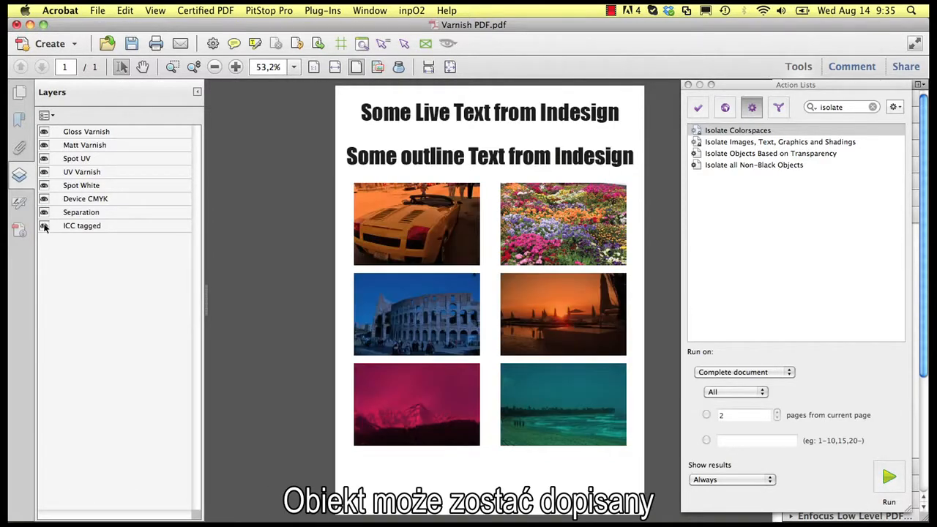
{"action": "left_click", "coordinate": [43, 226]}
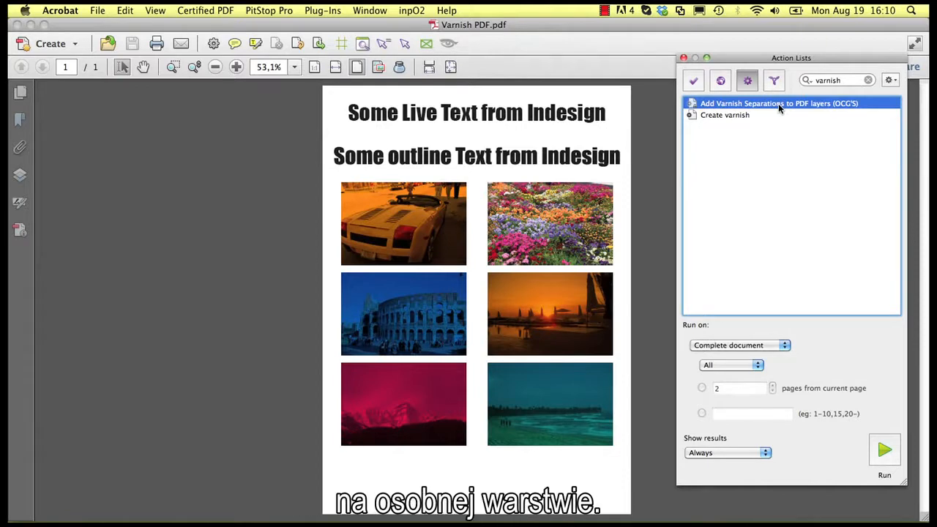
Open the Add Varnish Separations action list for editing and review its spot color selections for Gloss Varnish, Matt Varnish, Spot UV and UV Varnish.
{"action": "double_click", "coordinate": [778, 104]}
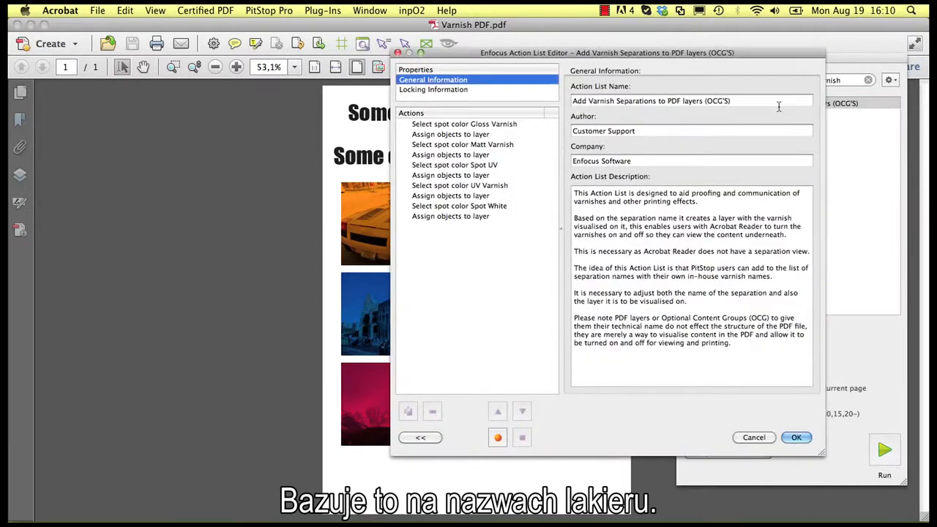
{"action": "left_click", "coordinate": [512, 126]}
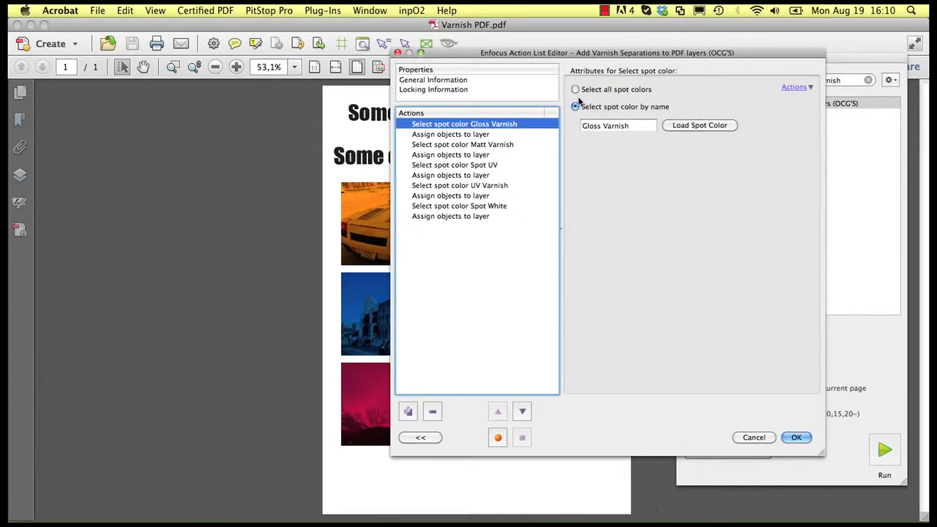
{"action": "left_click", "coordinate": [502, 145]}
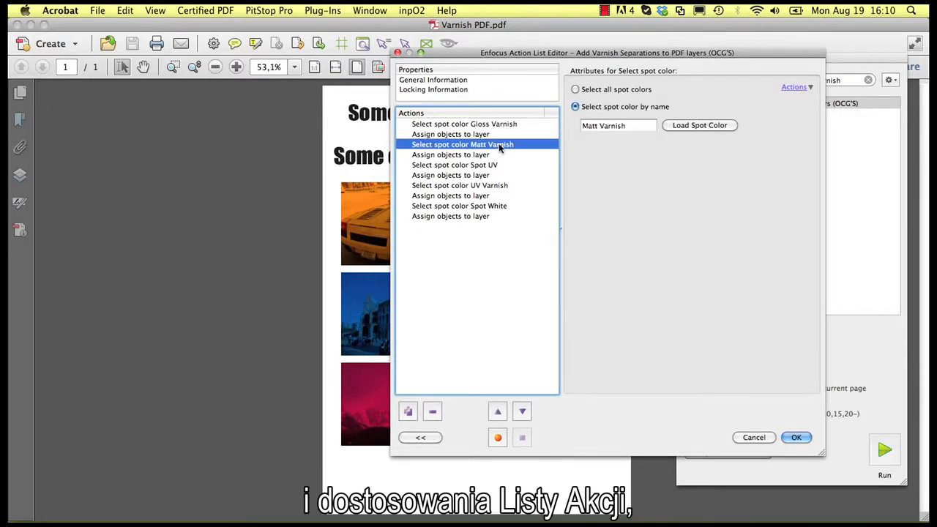
{"action": "left_click", "coordinate": [485, 164]}
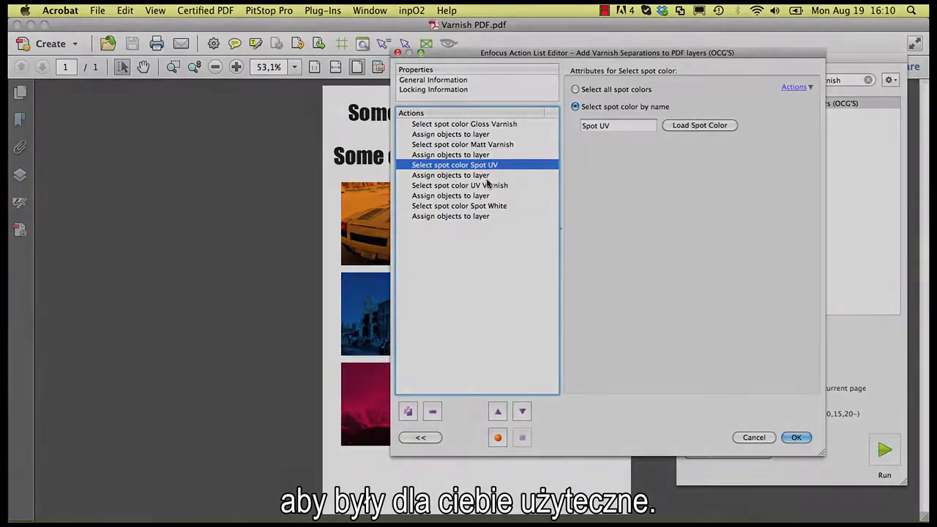
{"action": "left_click", "coordinate": [486, 185]}
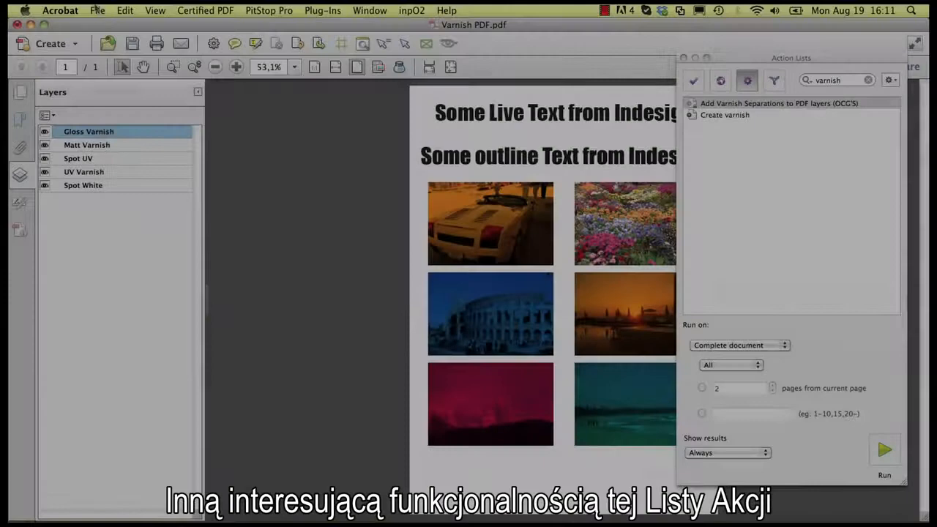
Save a copy of the layered varnish document as Varnish PDF Reader.pdf in the v12 Demo files folder.
{"action": "left_click", "coordinate": [97, 10]}
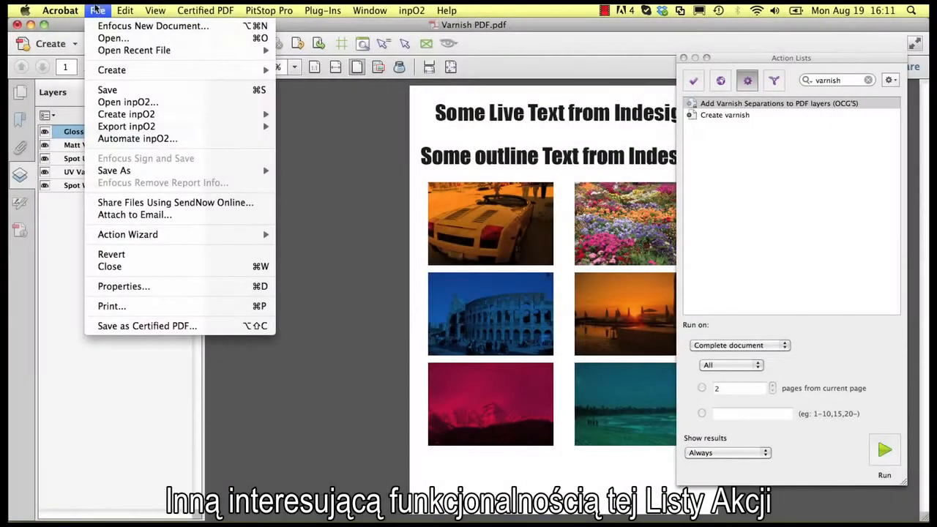
{"action": "mouse_move", "coordinate": [131, 173]}
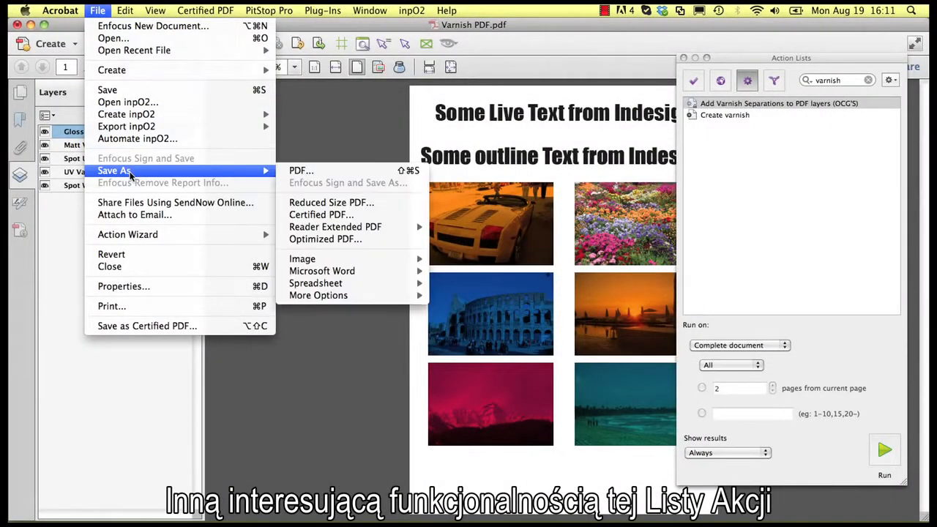
{"action": "left_click", "coordinate": [301, 171]}
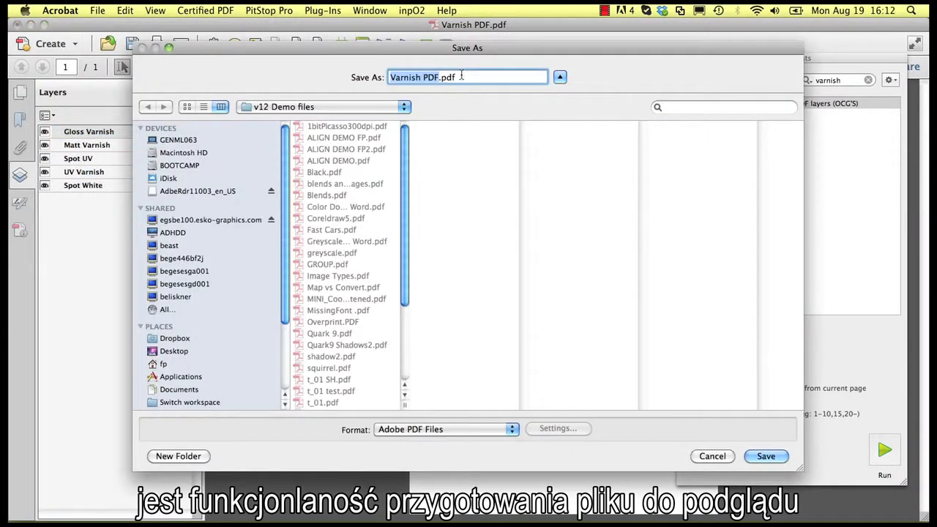
{"action": "key", "text": "Right"}
{"action": "type", "text": "Reader"}
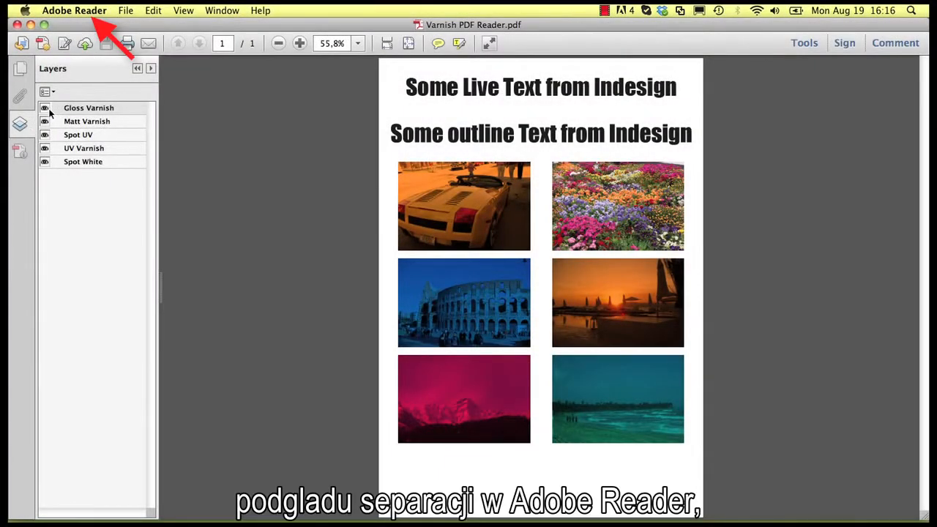
In Adobe Reader, hide the Gloss Varnish, Matt Varnish, Spot UV and UV Varnish layers one after another to check their objects.
{"action": "left_click", "coordinate": [45, 108]}
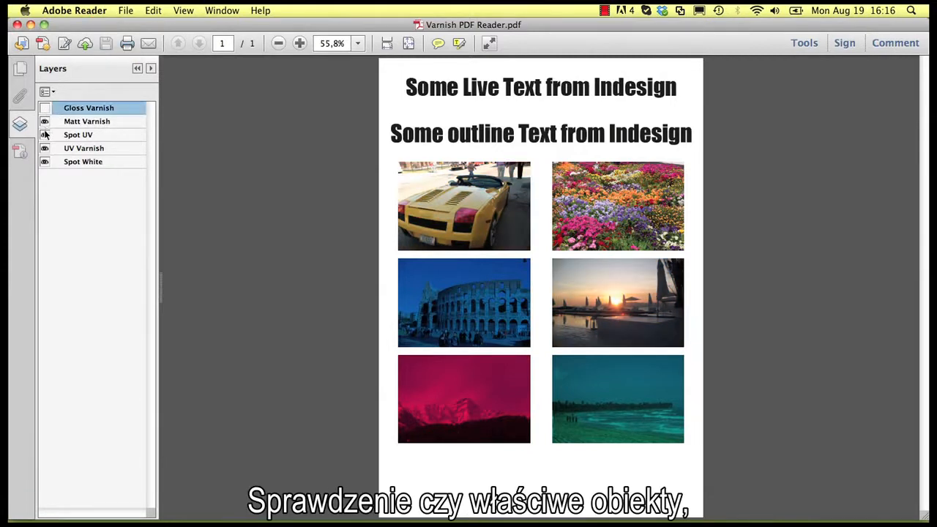
{"action": "left_click", "coordinate": [45, 122]}
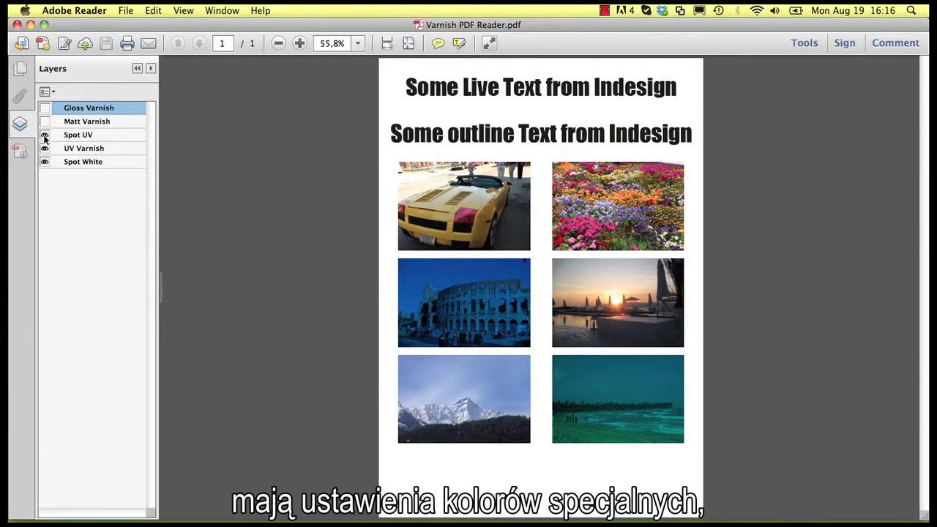
{"action": "left_click", "coordinate": [45, 135]}
{"action": "left_click", "coordinate": [45, 148]}
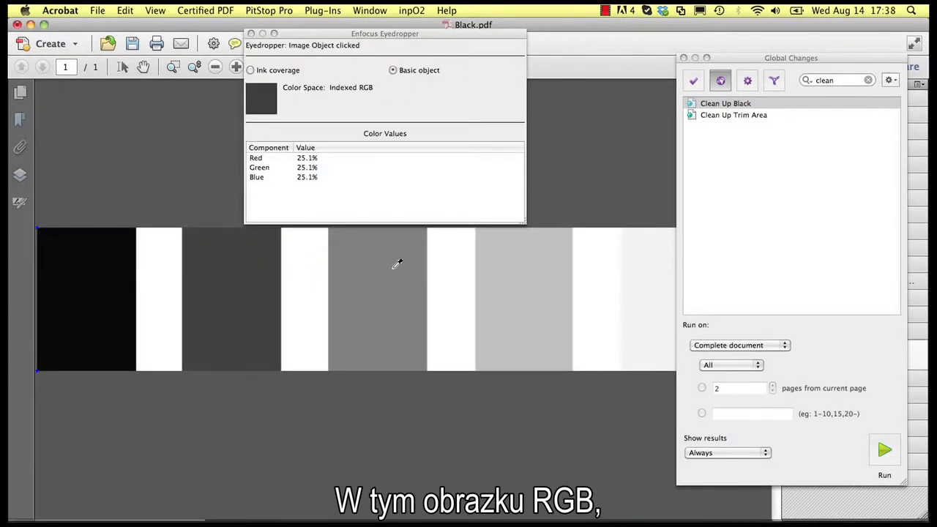
Sample the RGB image's grey patches with the Eyedropper, and run the Clean Up Black global change on the complete document, dismissing its report.
{"action": "left_click", "coordinate": [399, 265]}
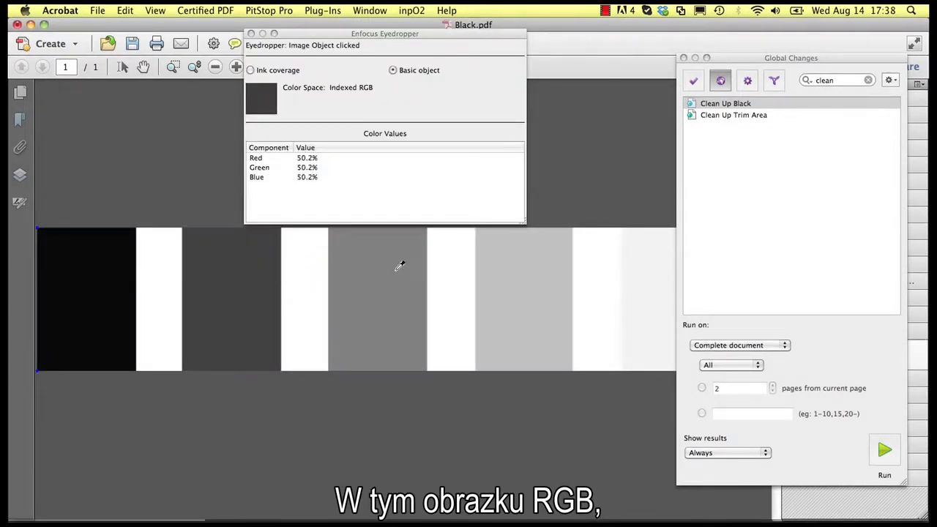
{"action": "left_click", "coordinate": [521, 269]}
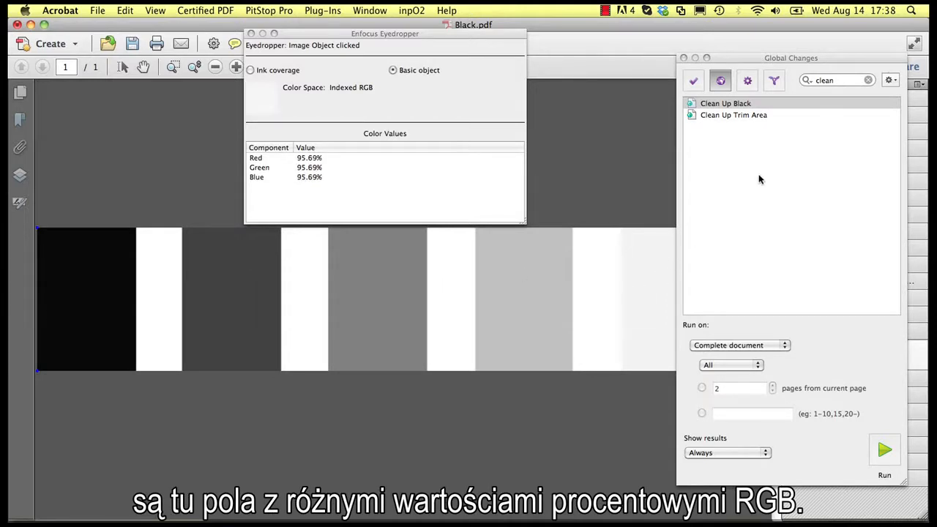
{"action": "left_click", "coordinate": [750, 103]}
{"action": "left_click", "coordinate": [889, 460]}
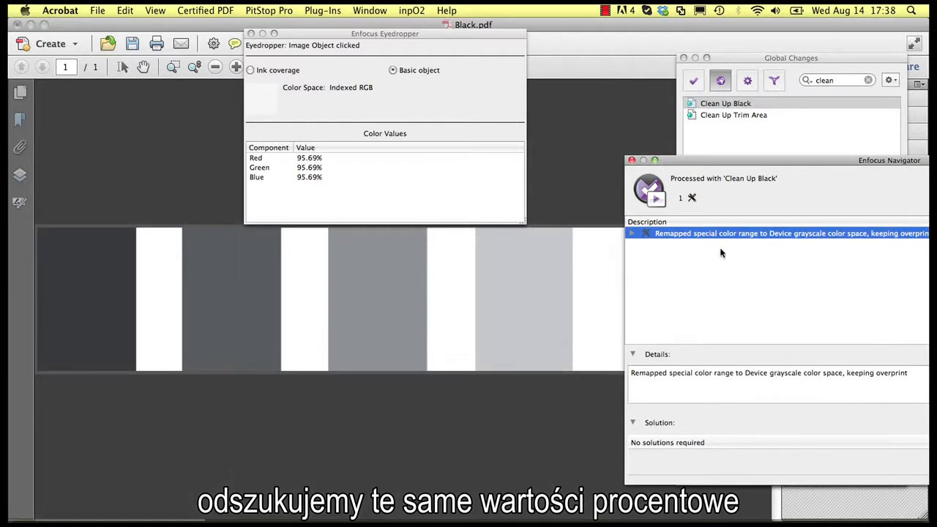
{"action": "left_click", "coordinate": [630, 160]}
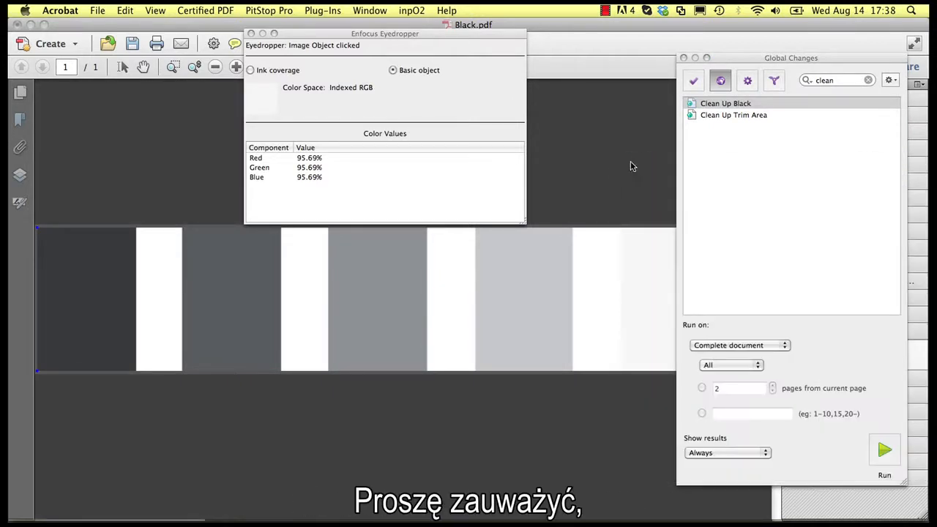
Sample the converted image's patches from darkest to lightest with the Eyedropper to examine their colour space and gray values.
{"action": "left_click", "coordinate": [97, 284]}
{"action": "left_click", "coordinate": [95, 277]}
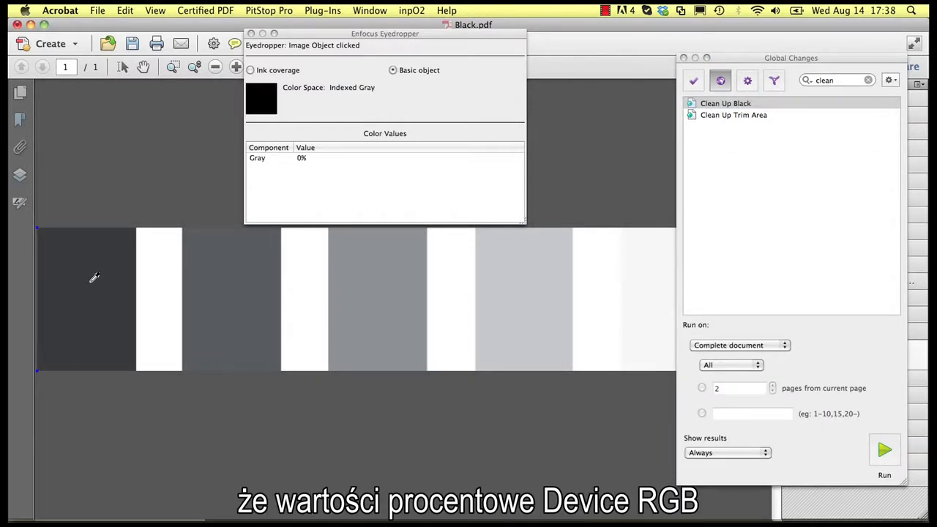
{"action": "left_click", "coordinate": [395, 280]}
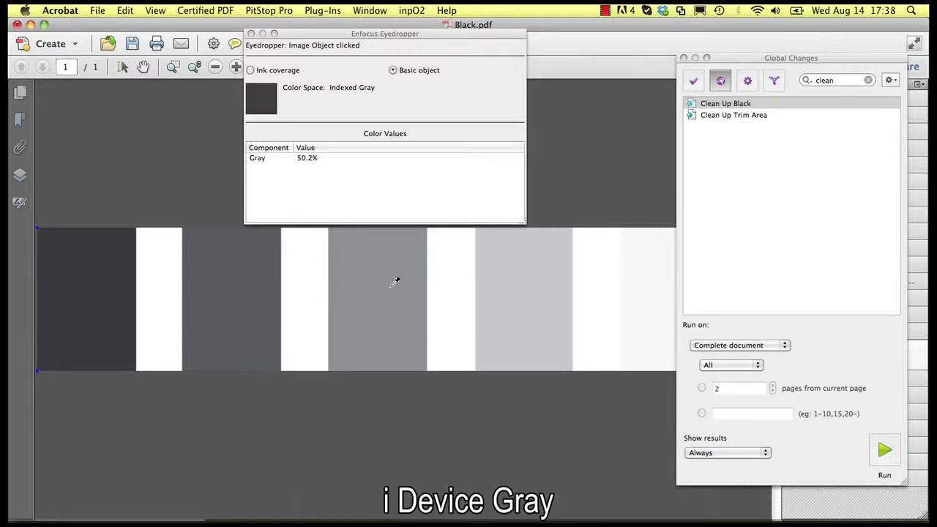
{"action": "left_click", "coordinate": [564, 284]}
{"action": "left_click", "coordinate": [661, 288]}
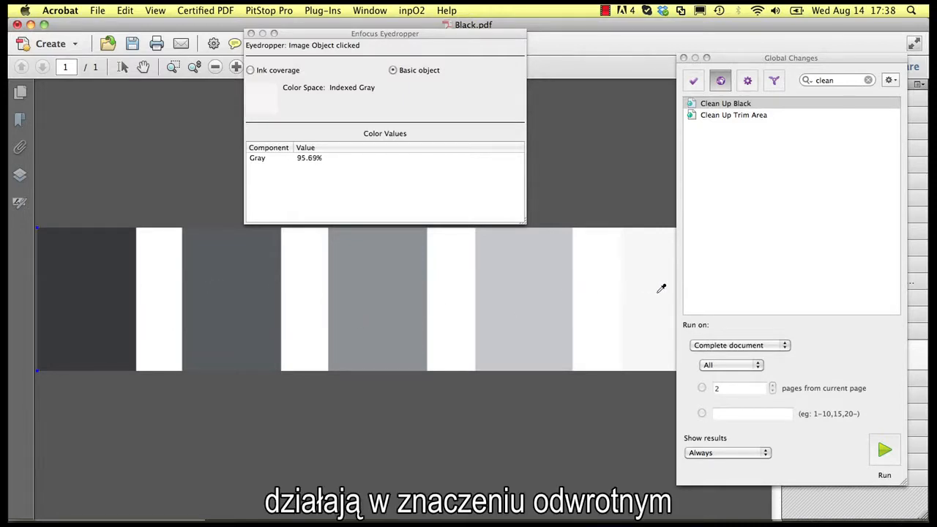